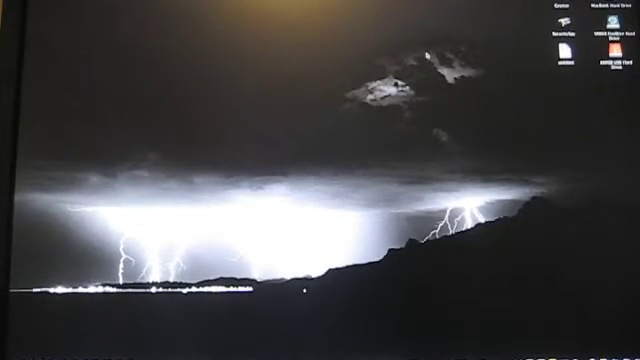
# Show Dashboard and drag the wide stats widget down the screen, then back to the top.
pyautogui.press('F12')
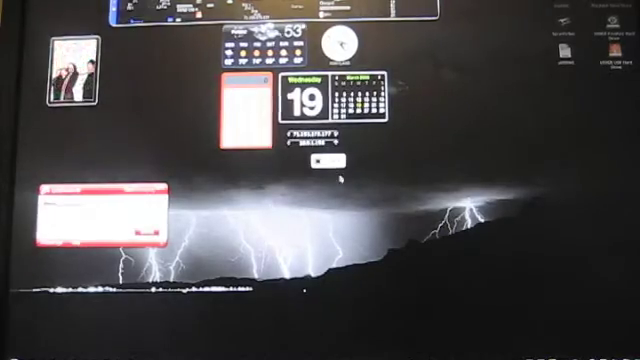
pyautogui.moveTo(270, 10); pyautogui.dragTo(430, 185)
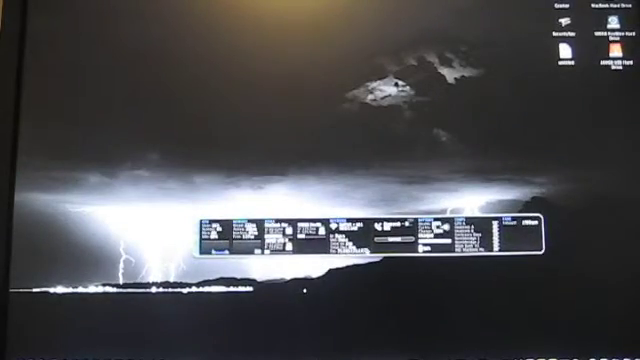
pyautogui.moveTo(370, 232); pyautogui.dragTo(310, 8)
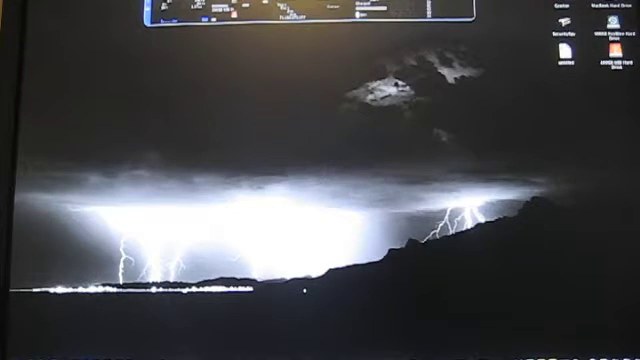
# Dismiss Dashboard and paste the defaults write com.apple.dashboard command at the Terminal prompt.
pyautogui.press('F12')
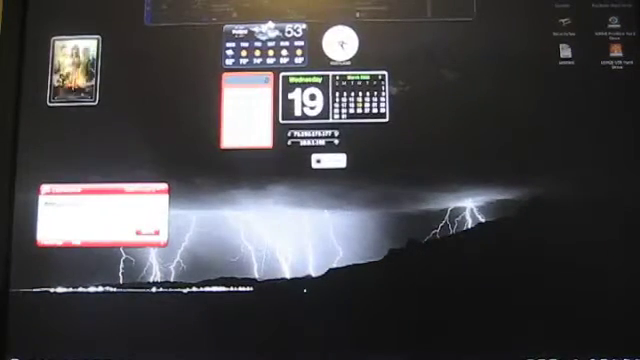
pyautogui.press('F12')
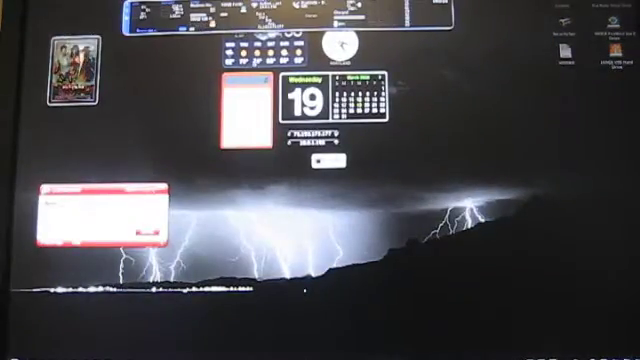
pyautogui.press('F12')
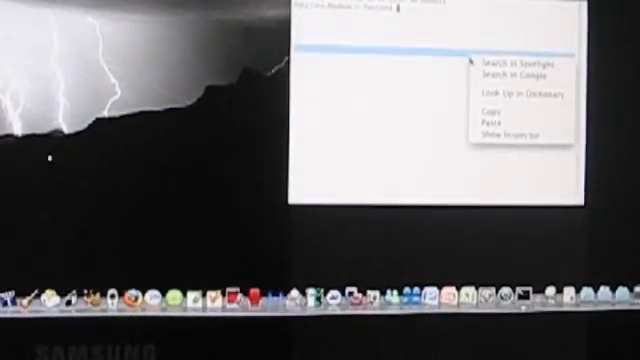
pyautogui.click(497, 126)
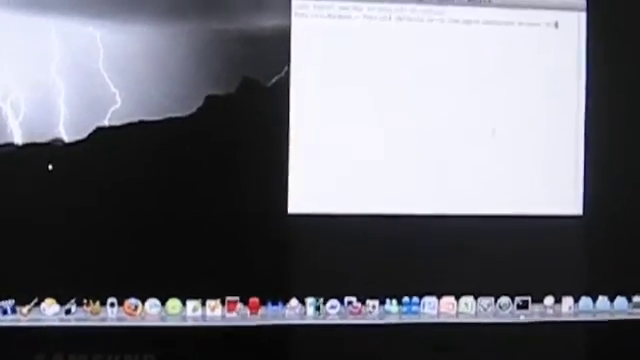